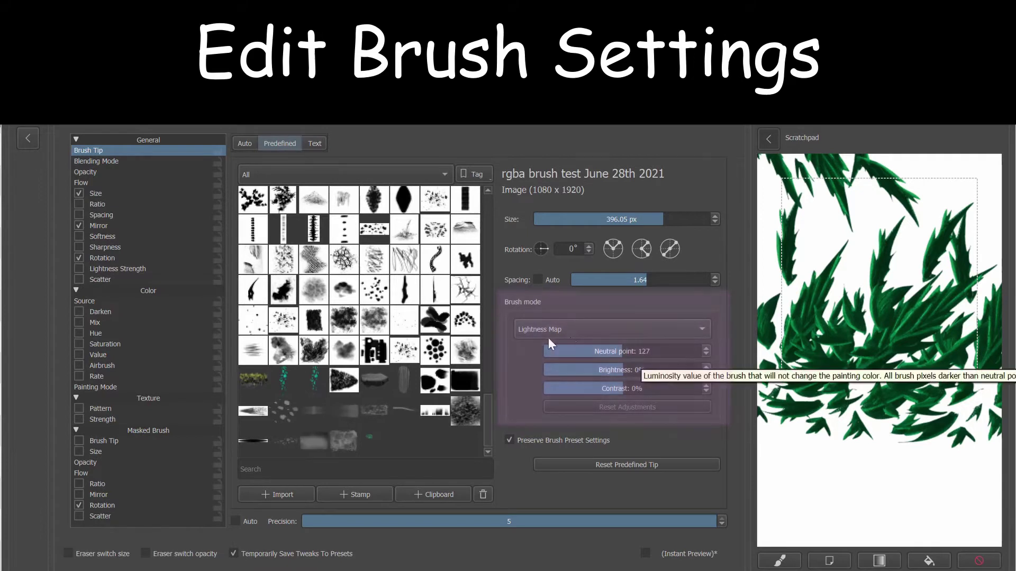
Switch the leaves brush tip's Brush mode to Lightness Map
{"action": "left_click", "coordinate": [702, 328]}
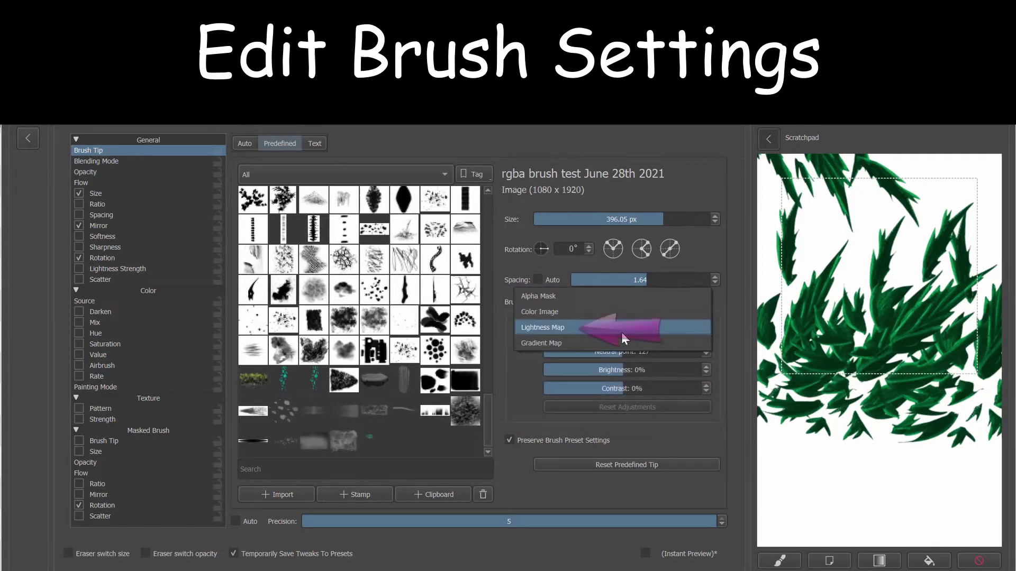
{"action": "left_click", "coordinate": [550, 328]}
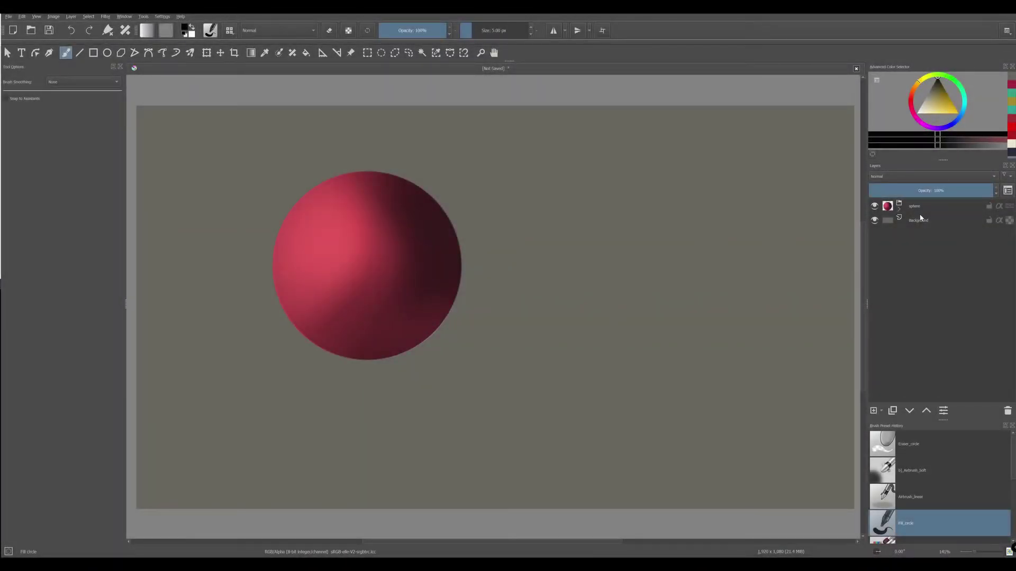
Expand the sphere group, hide and reshow the highlights and shadow layers, then collapse and select it
{"action": "left_click", "coordinate": [899, 210]}
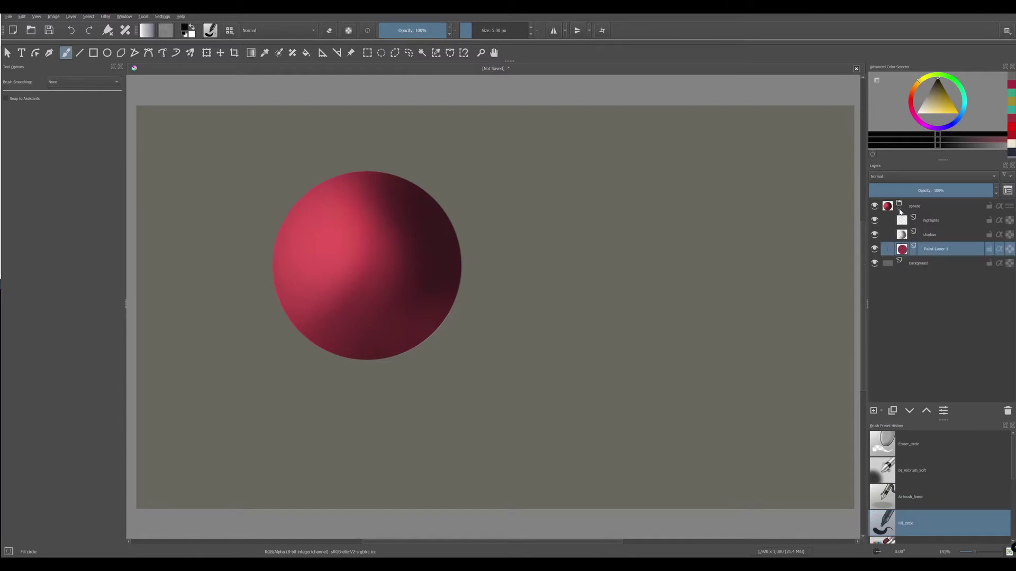
{"action": "left_click", "coordinate": [875, 221]}
{"action": "left_click", "coordinate": [874, 234]}
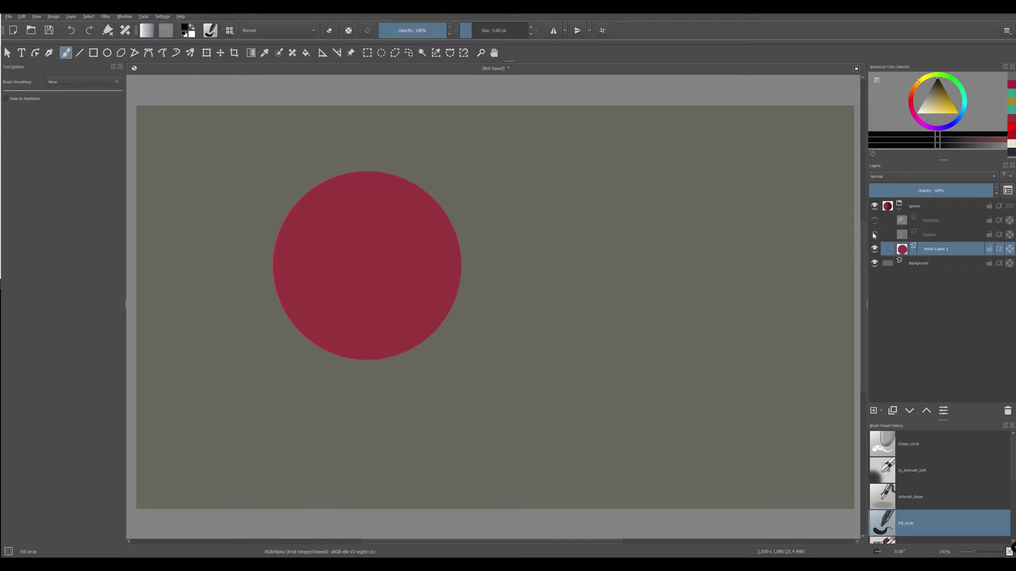
{"action": "left_click", "coordinate": [874, 235]}
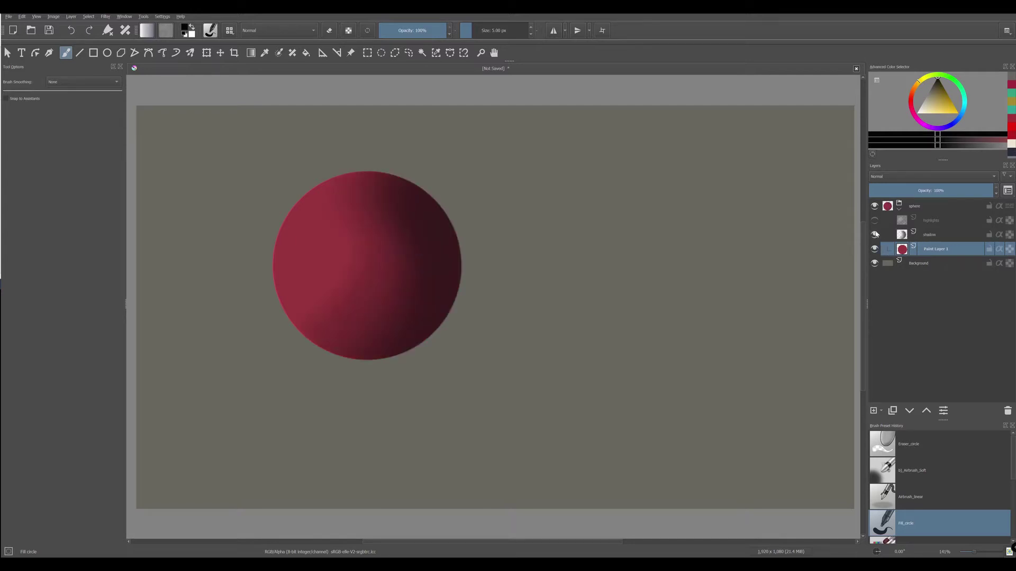
{"action": "left_click", "coordinate": [874, 220]}
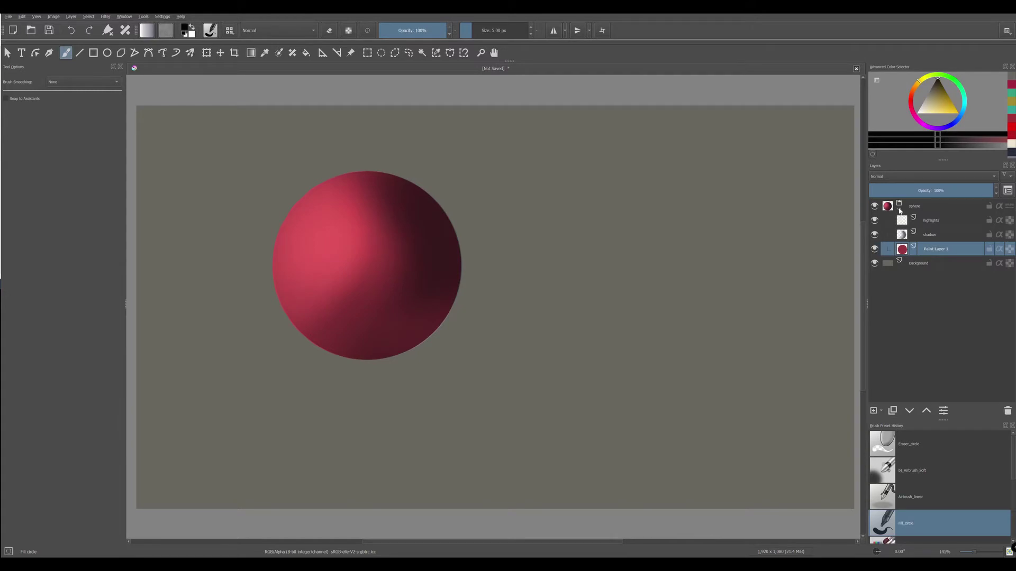
{"action": "left_click", "coordinate": [900, 209]}
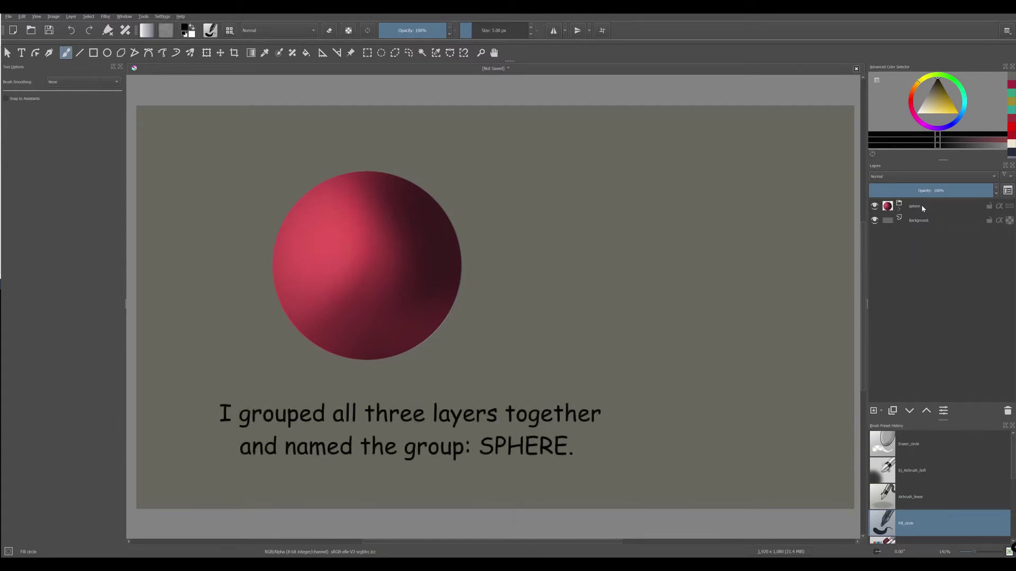
{"action": "left_click", "coordinate": [922, 206]}
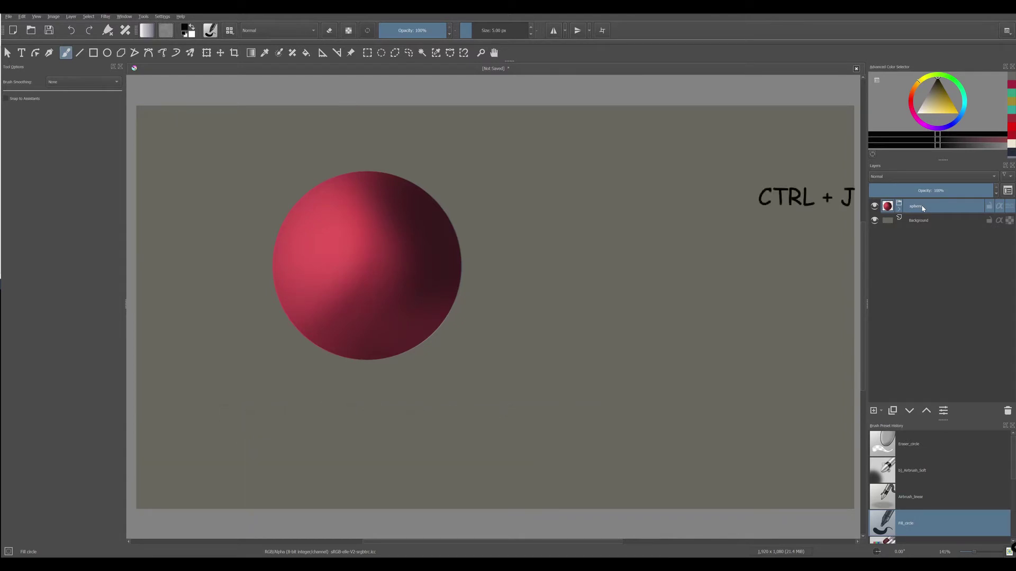
Duplicate the sphere group as a merged copy, then hide the original group and Background
{"action": "key", "text": "ctrl+j"}
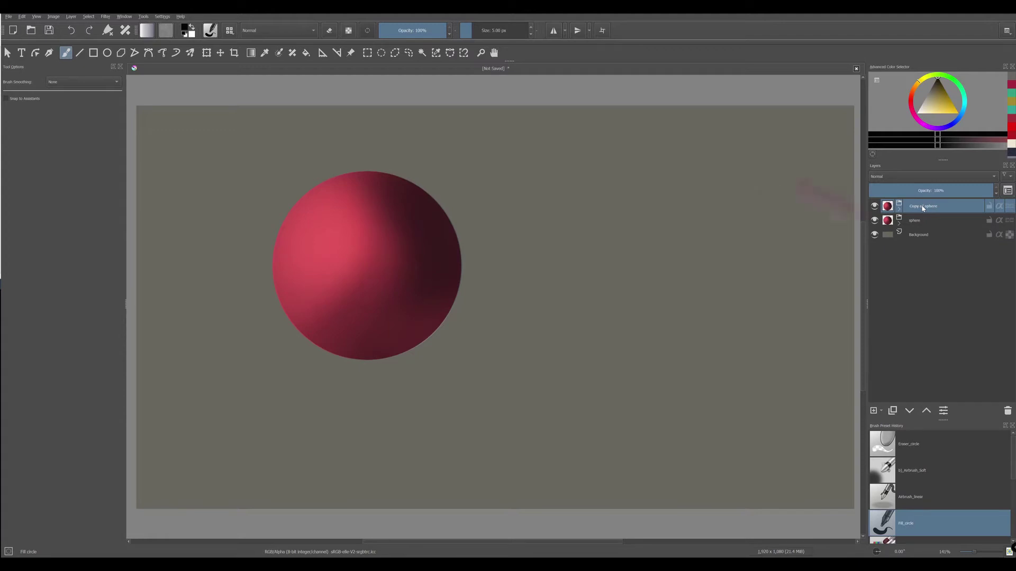
{"action": "left_click", "coordinate": [875, 222]}
{"action": "left_click", "coordinate": [874, 235]}
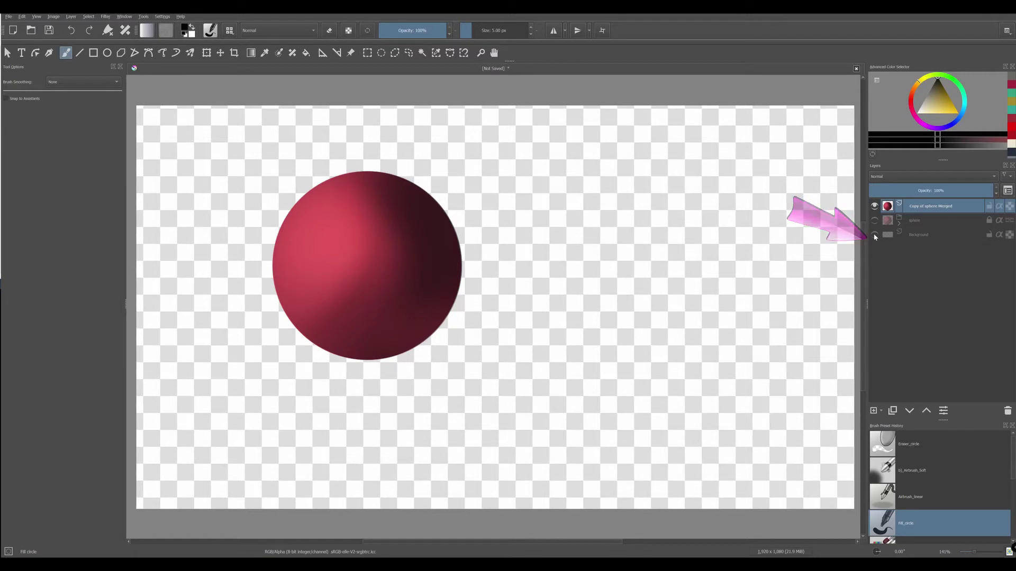
Create a predefined stamp tip 'CH_RED SPHERE STAMP_JULY 2021', masked from colour, in Regular style
{"action": "left_click", "coordinate": [210, 31]}
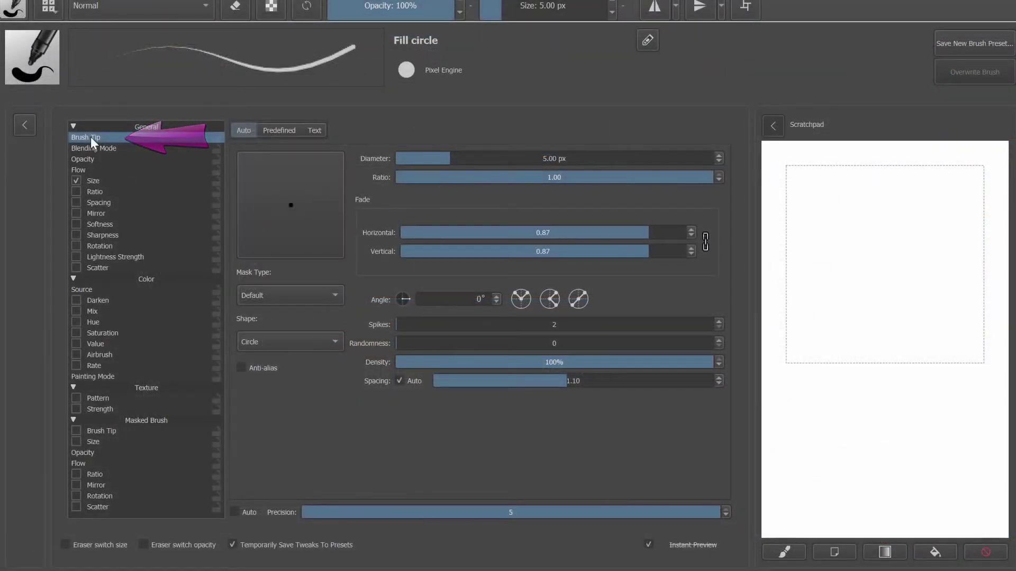
{"action": "left_click", "coordinate": [281, 129]}
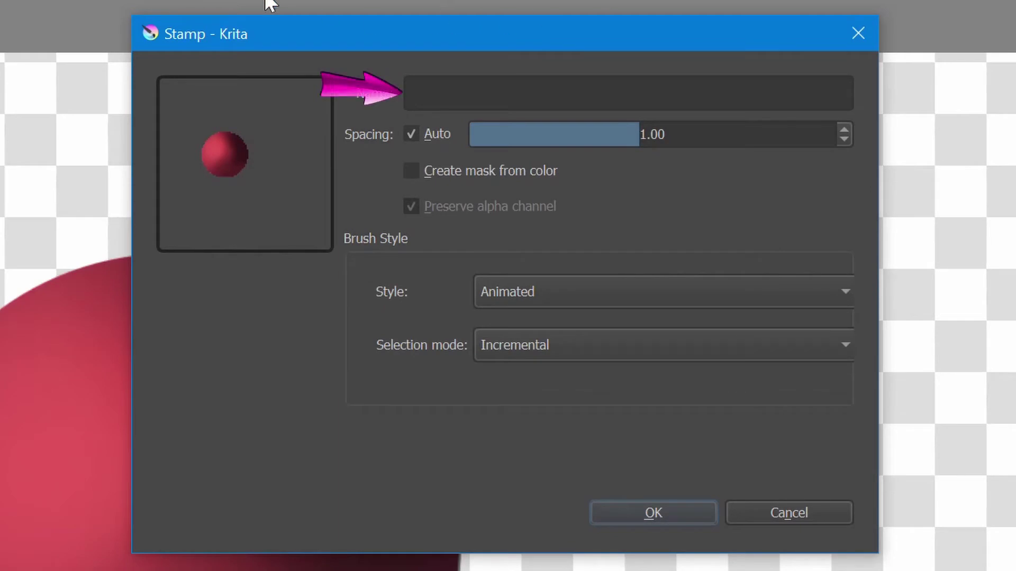
{"action": "type", "text": "RED SPHERE"}
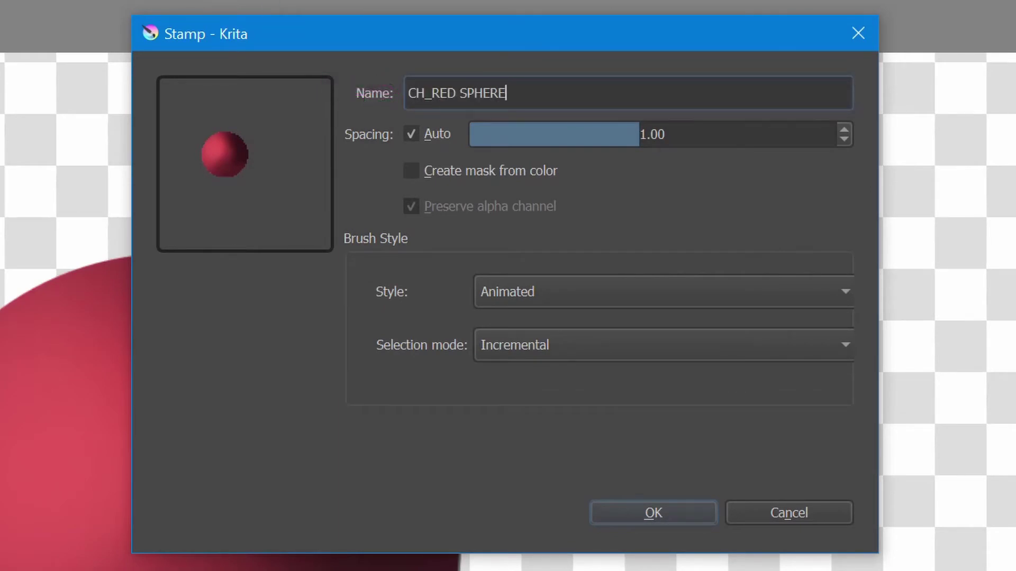
{"action": "type", "text": " STAMP_JULY 2021"}
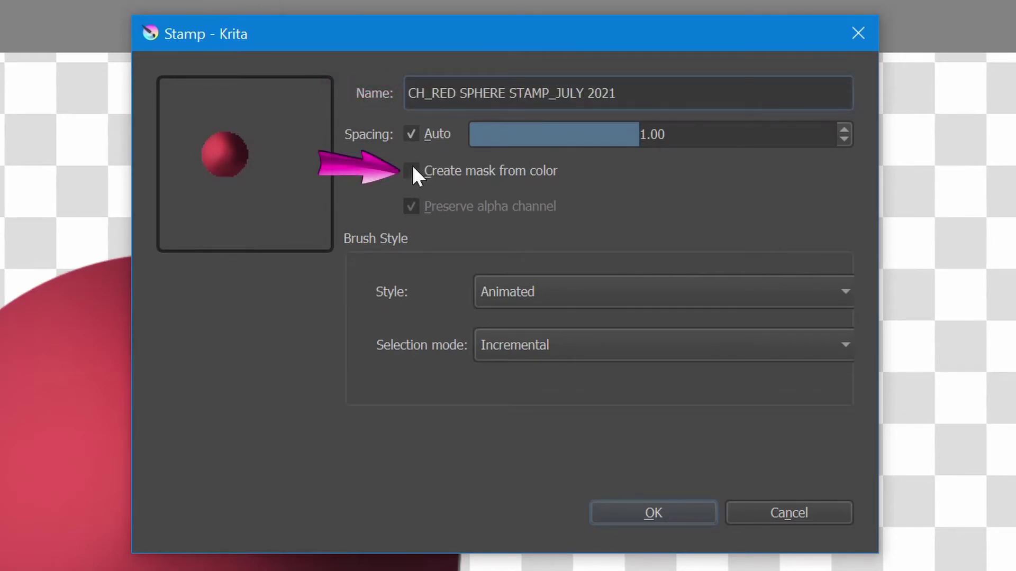
{"action": "left_click", "coordinate": [417, 176]}
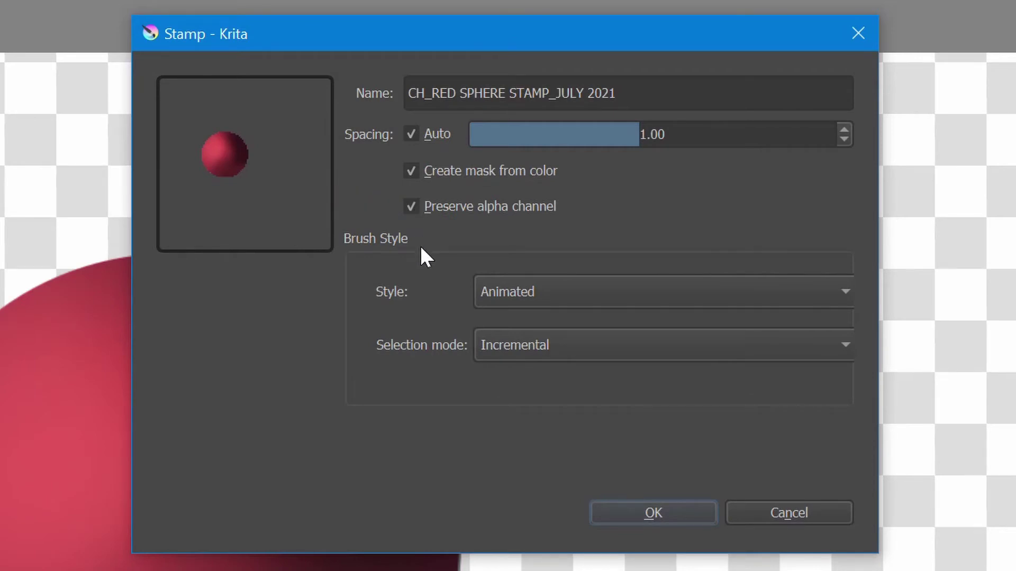
{"action": "left_click", "coordinate": [831, 288]}
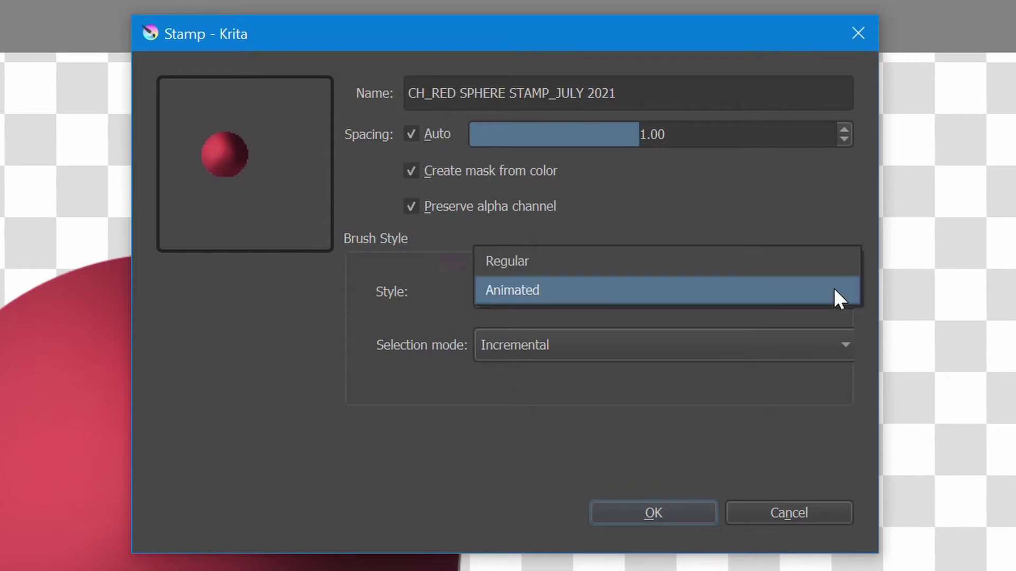
{"action": "left_click", "coordinate": [517, 262]}
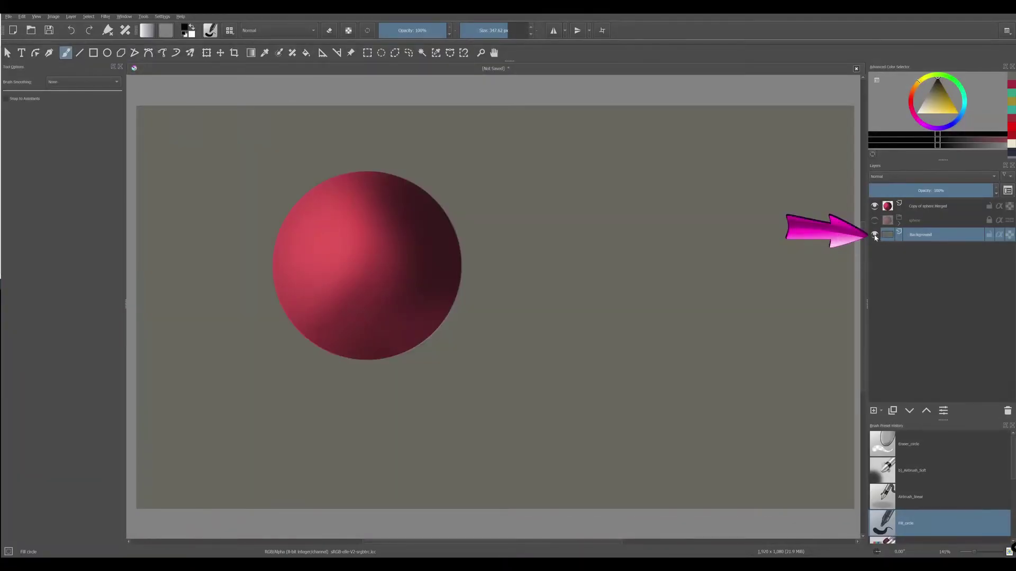
Add a new paint layer and move it to the top of the layer stack
{"action": "left_click", "coordinate": [873, 411]}
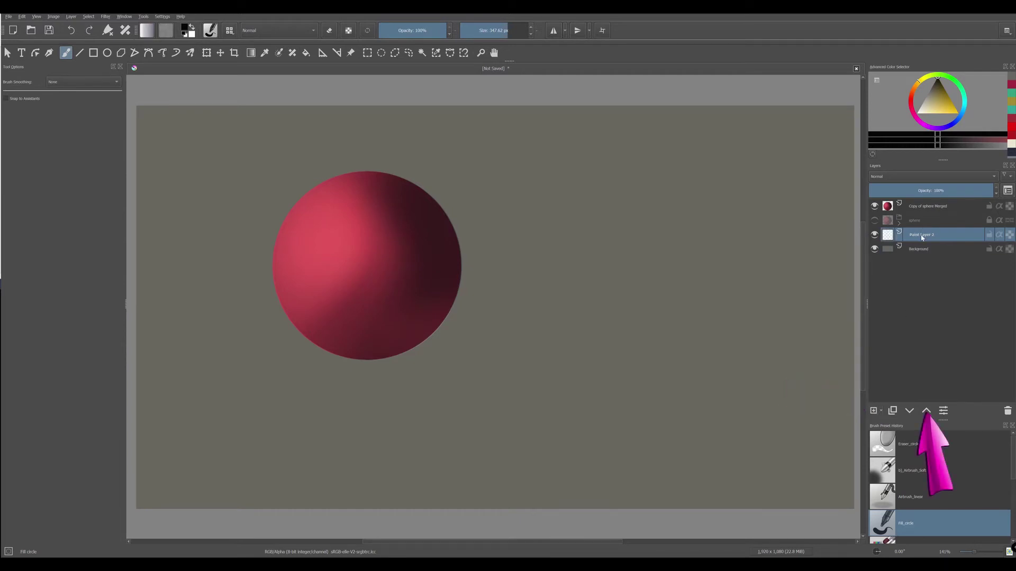
{"action": "left_click", "coordinate": [927, 411]}
{"action": "left_click", "coordinate": [926, 411]}
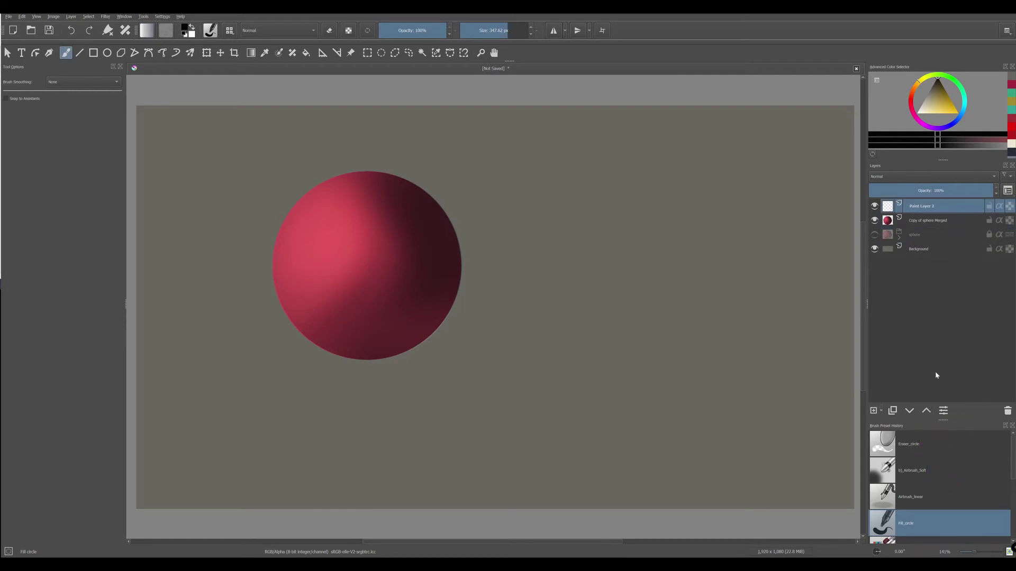
Stamp a test sphere, then stamp and paint a pink stroke down the canvas
{"action": "left_click", "coordinate": [538, 179]}
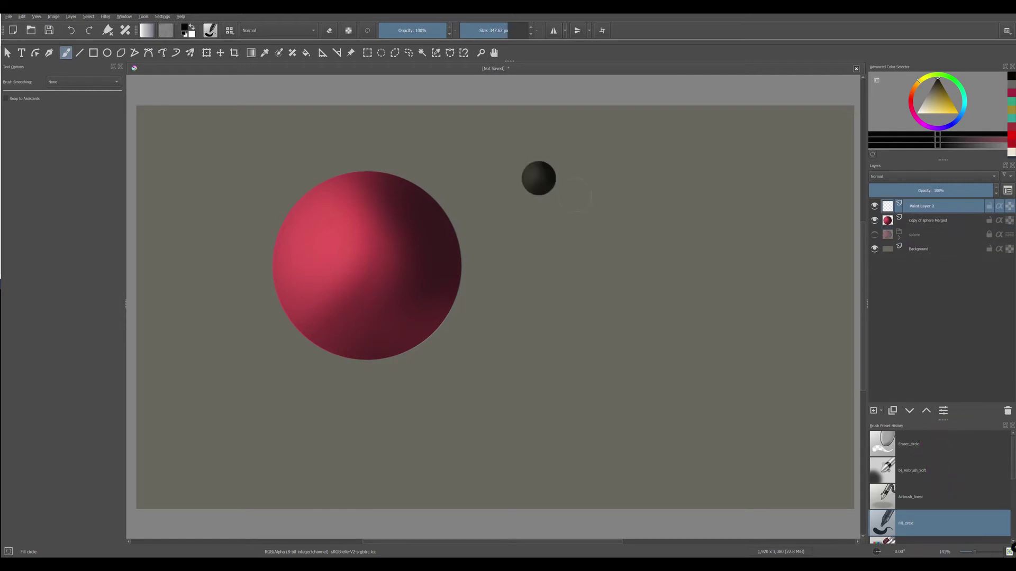
{"action": "left_click", "coordinate": [913, 111]}
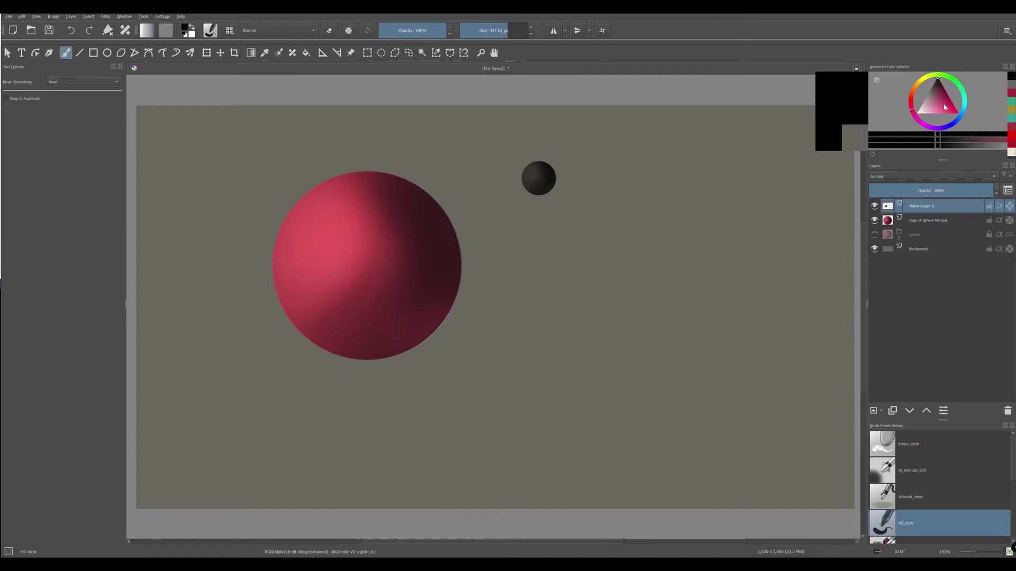
{"action": "left_click", "coordinate": [944, 104]}
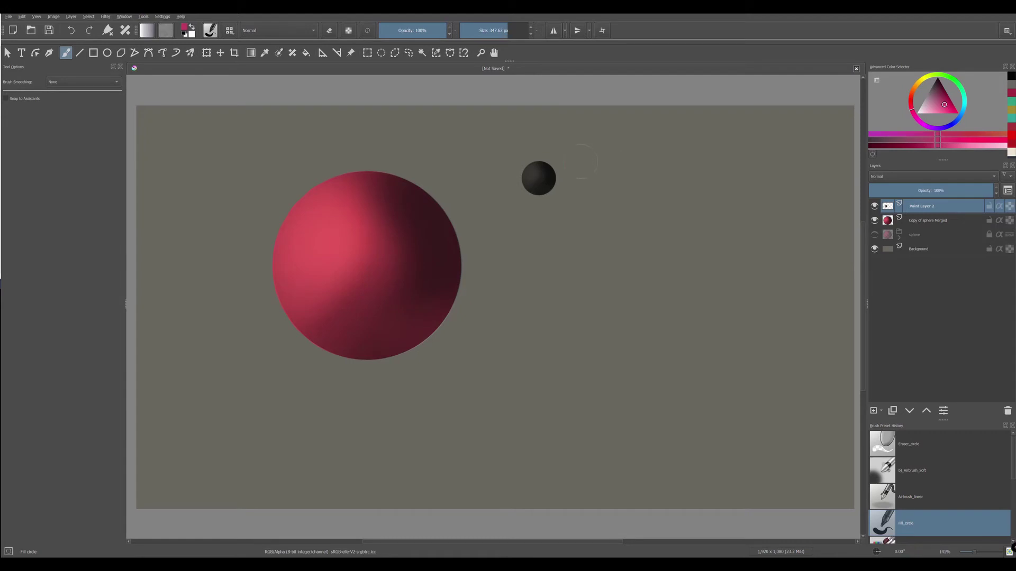
{"action": "left_click", "coordinate": [558, 154]}
{"action": "mouse_move", "coordinate": [558, 172]}
{"action": "left_mouse_down"}
{"action": "mouse_move", "coordinate": [579, 241]}
{"action": "mouse_move", "coordinate": [578, 317]}
{"action": "left_mouse_up"}
Paint several dark maroon test strokes beside the pink stroke
{"action": "left_click", "coordinate": [938, 89]}
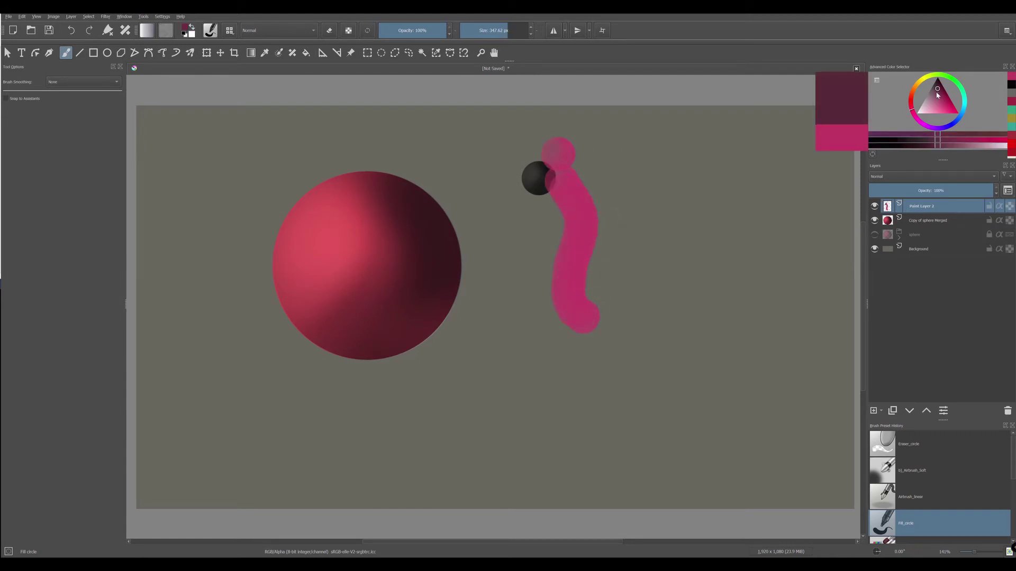
{"action": "left_click_drag", "start_coordinate": [571, 156], "coordinate": [603, 285]}
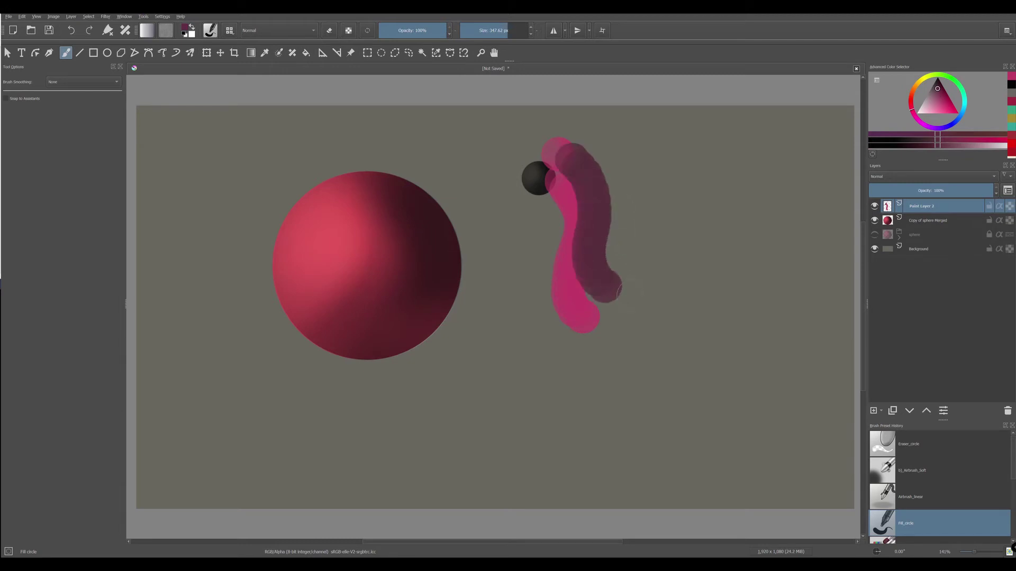
{"action": "left_click", "coordinate": [937, 81]}
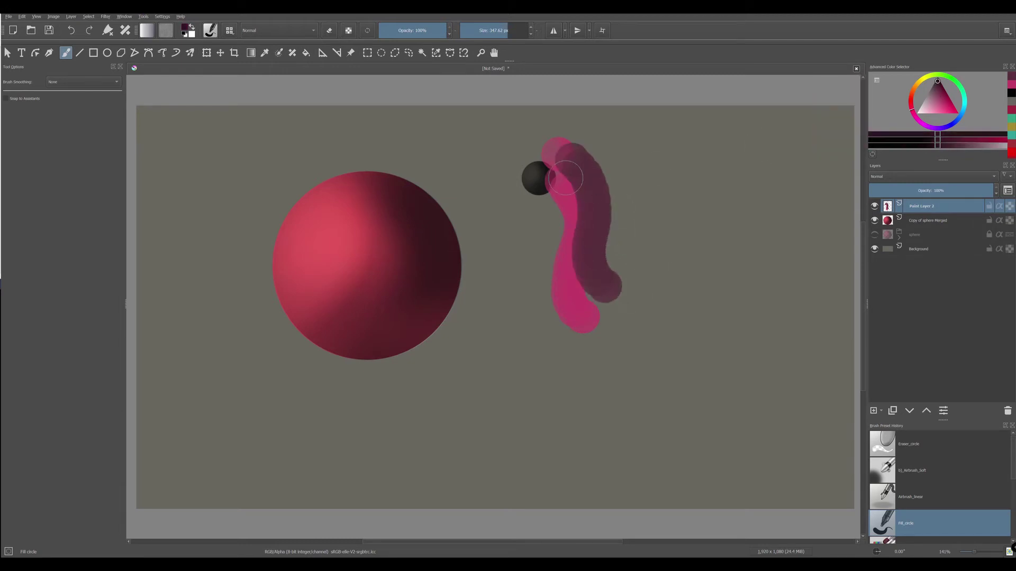
{"action": "mouse_move", "coordinate": [545, 180]}
{"action": "left_mouse_down"}
{"action": "mouse_move", "coordinate": [521, 206]}
{"action": "mouse_move", "coordinate": [521, 299]}
{"action": "left_mouse_up"}
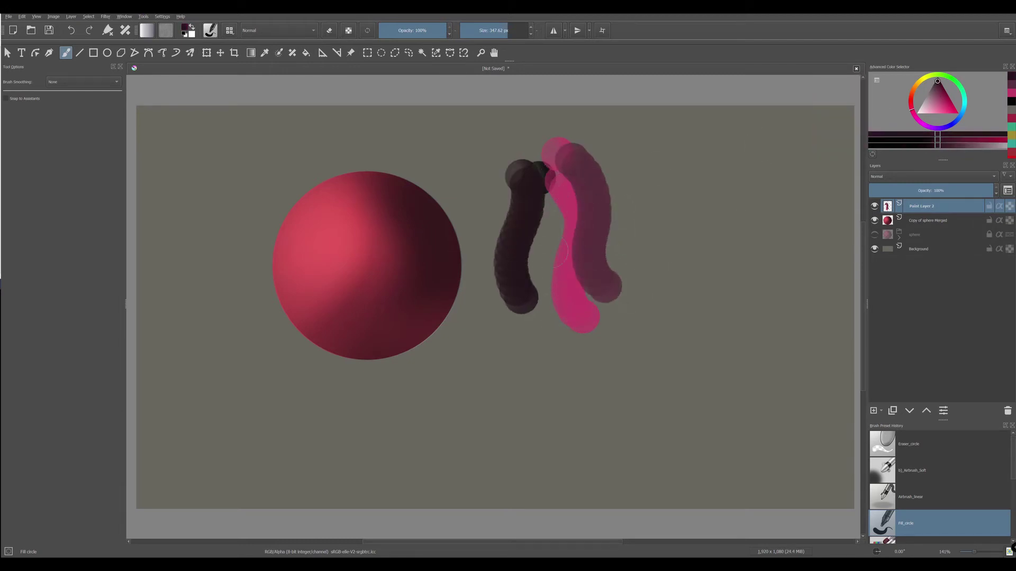
{"action": "mouse_move", "coordinate": [551, 194]}
{"action": "left_mouse_down"}
{"action": "mouse_move", "coordinate": [558, 223]}
{"action": "mouse_move", "coordinate": [548, 312]}
{"action": "left_mouse_up"}
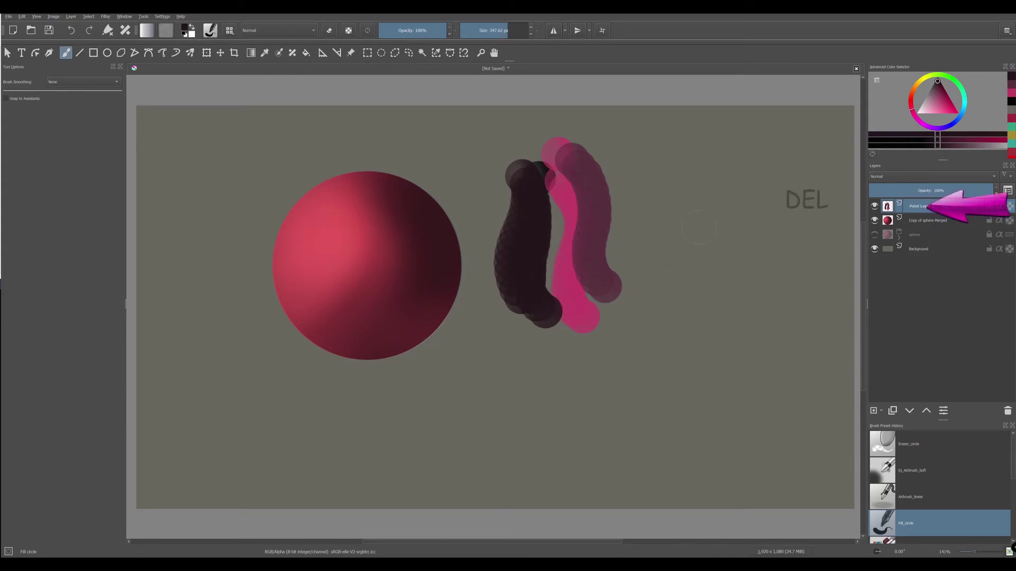
Clear Paint Layer 2's test strokes and set the sphere stamp's Brush mode to Lightness Map
{"action": "key", "text": "Delete"}
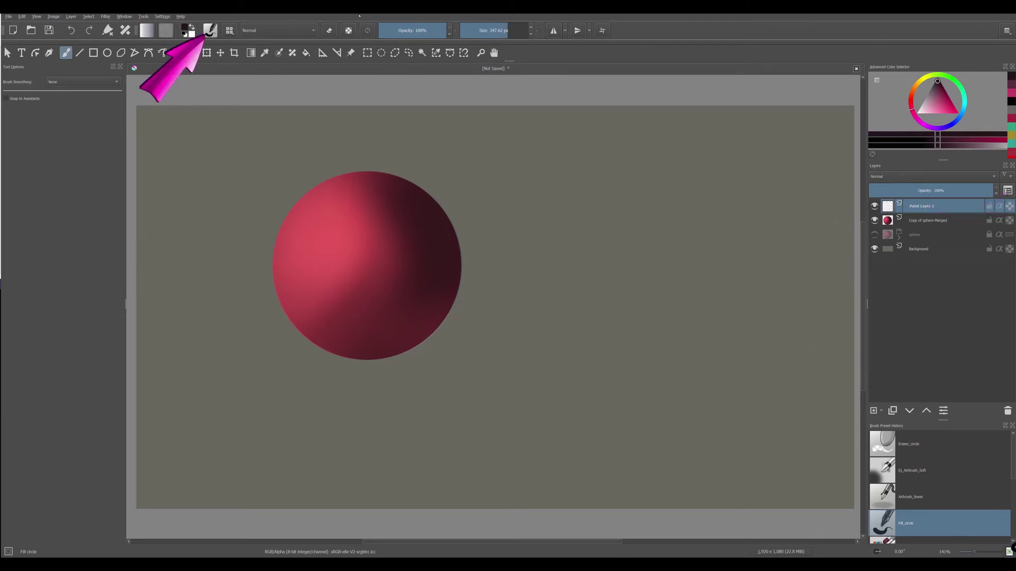
{"action": "left_click", "coordinate": [210, 31]}
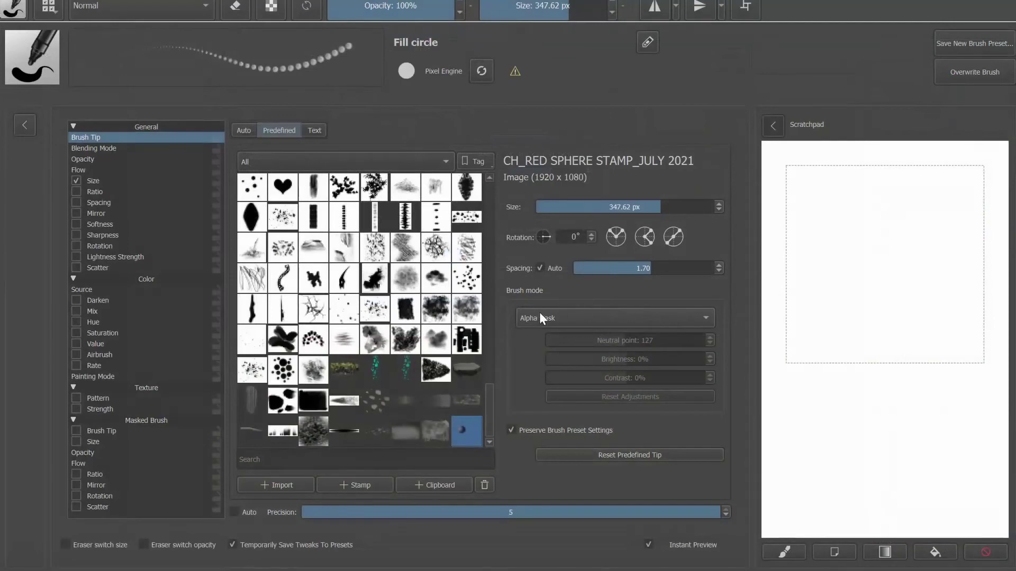
{"action": "left_click", "coordinate": [704, 316]}
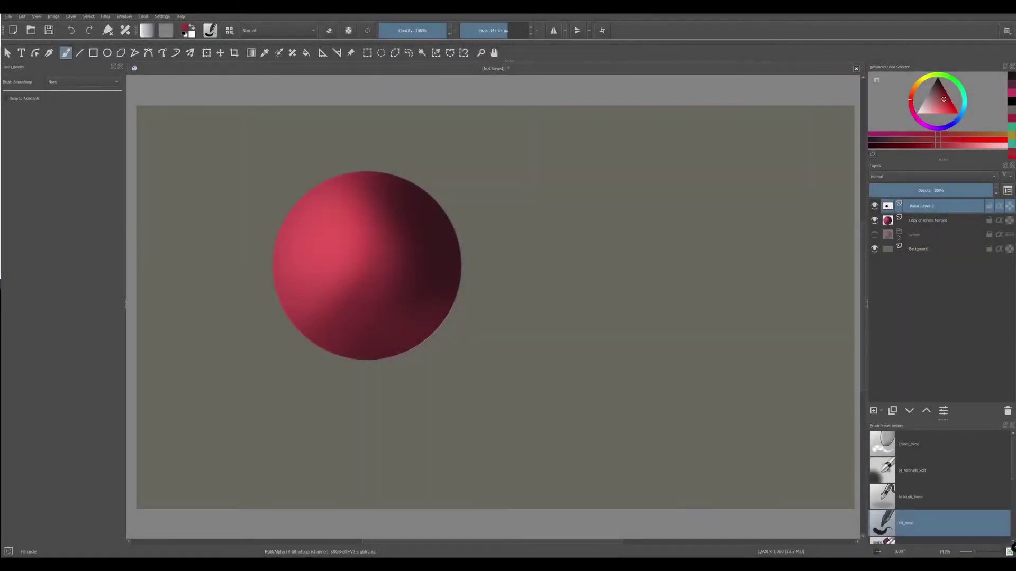
Paint a red spiral plus teal and yellow test strokes, then delete them all from the layer
{"action": "mouse_move", "coordinate": [592, 222]}
{"action": "left_mouse_down"}
{"action": "mouse_move", "coordinate": [580, 249]}
{"action": "mouse_move", "coordinate": [609, 219]}
{"action": "mouse_move", "coordinate": [563, 203]}
{"action": "mouse_move", "coordinate": [591, 264]}
{"action": "mouse_move", "coordinate": [621, 230]}
{"action": "mouse_move", "coordinate": [587, 177]}
{"action": "mouse_move", "coordinate": [521, 222]}
{"action": "mouse_move", "coordinate": [593, 272]}
{"action": "mouse_move", "coordinate": [648, 188]}
{"action": "mouse_move", "coordinate": [532, 176]}
{"action": "mouse_move", "coordinate": [500, 286]}
{"action": "mouse_move", "coordinate": [650, 271]}
{"action": "mouse_move", "coordinate": [658, 164]}
{"action": "mouse_move", "coordinate": [535, 148]}
{"action": "mouse_move", "coordinate": [455, 248]}
{"action": "mouse_move", "coordinate": [528, 307]}
{"action": "mouse_move", "coordinate": [608, 312]}
{"action": "mouse_move", "coordinate": [675, 267]}
{"action": "mouse_move", "coordinate": [673, 230]}
{"action": "mouse_move", "coordinate": [579, 223]}
{"action": "left_mouse_up"}
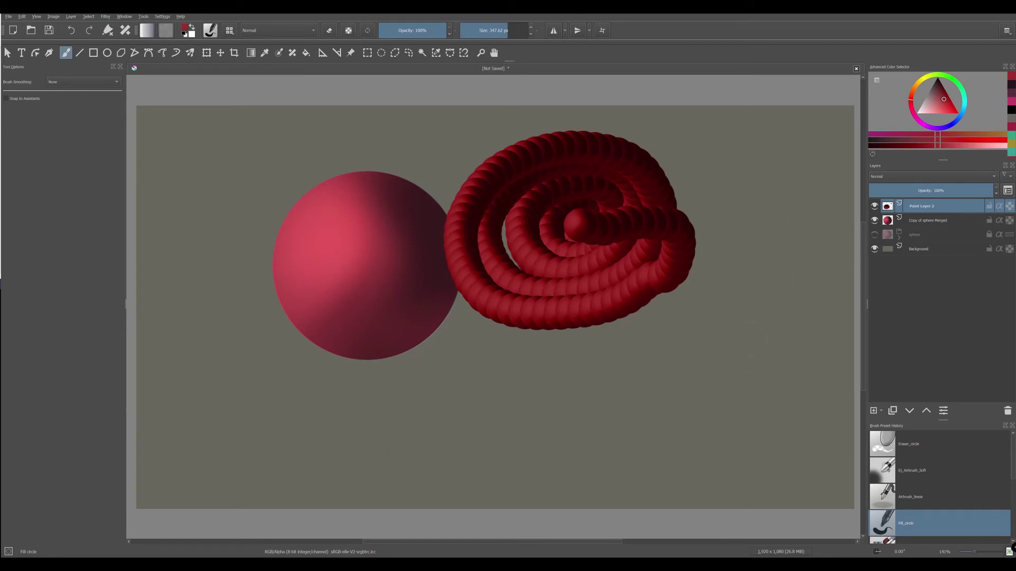
{"action": "left_click", "coordinate": [964, 100]}
{"action": "left_click_drag", "start_coordinate": [472, 349], "coordinate": [612, 351]}
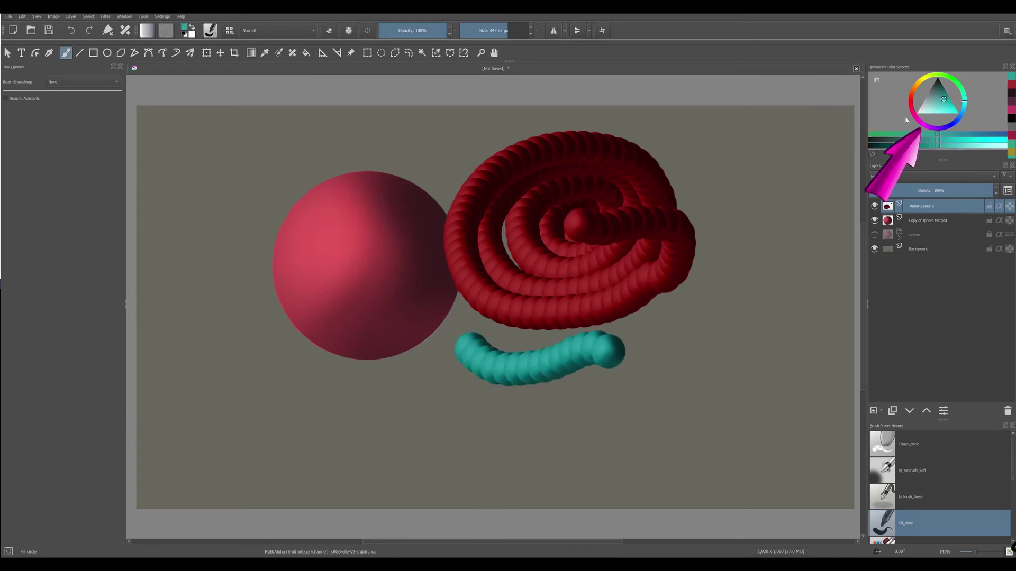
{"action": "left_click", "coordinate": [919, 81]}
{"action": "mouse_move", "coordinate": [425, 359]}
{"action": "left_mouse_down"}
{"action": "mouse_move", "coordinate": [478, 383]}
{"action": "mouse_move", "coordinate": [587, 367]}
{"action": "left_mouse_up"}
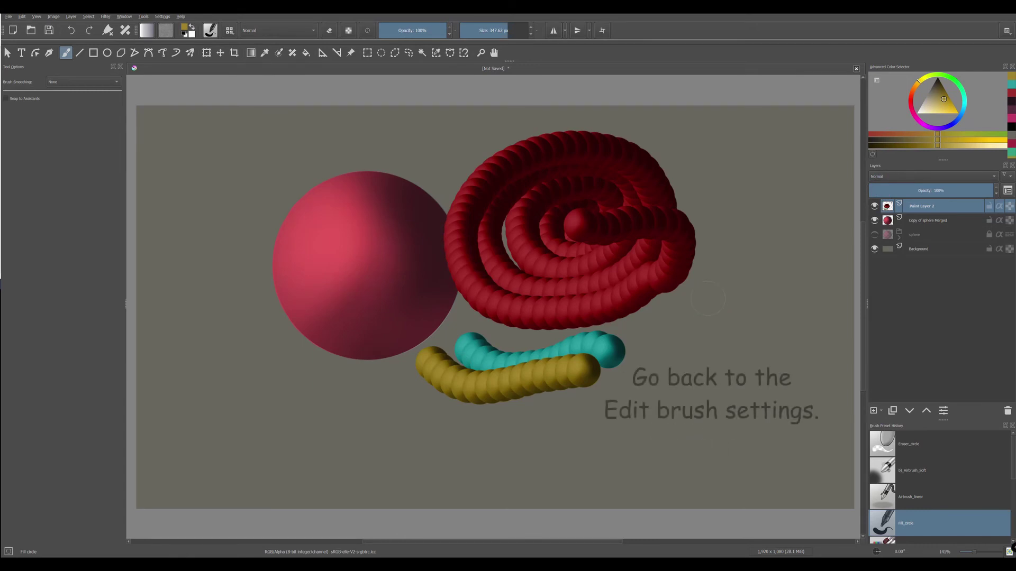
{"action": "key", "text": "Delete"}
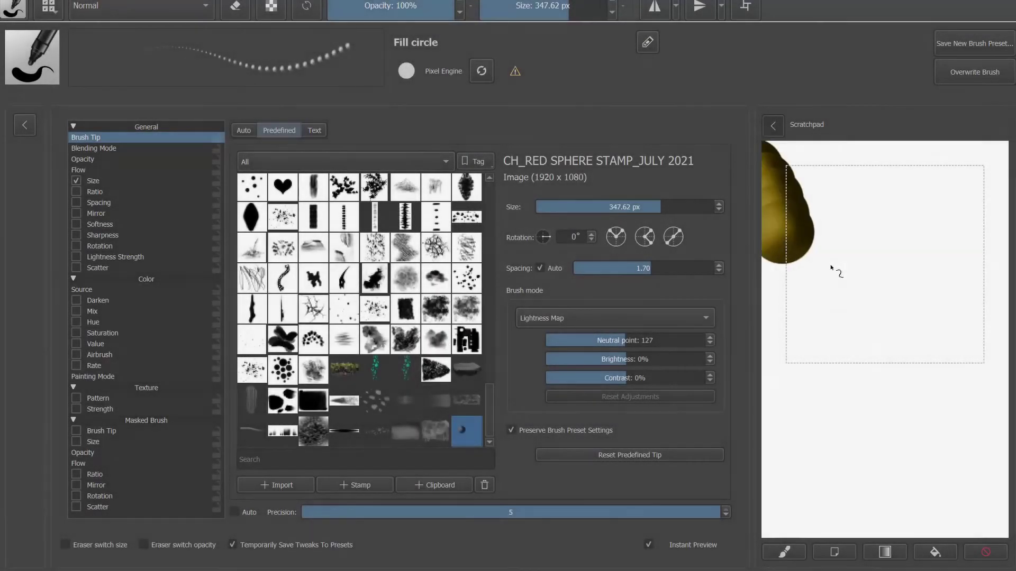
Test the sphere brush on the scratchpad with wider spacing, then at 552 px with an orange stroke
{"action": "left_click_drag", "start_coordinate": [783, 159], "coordinate": [903, 465]}
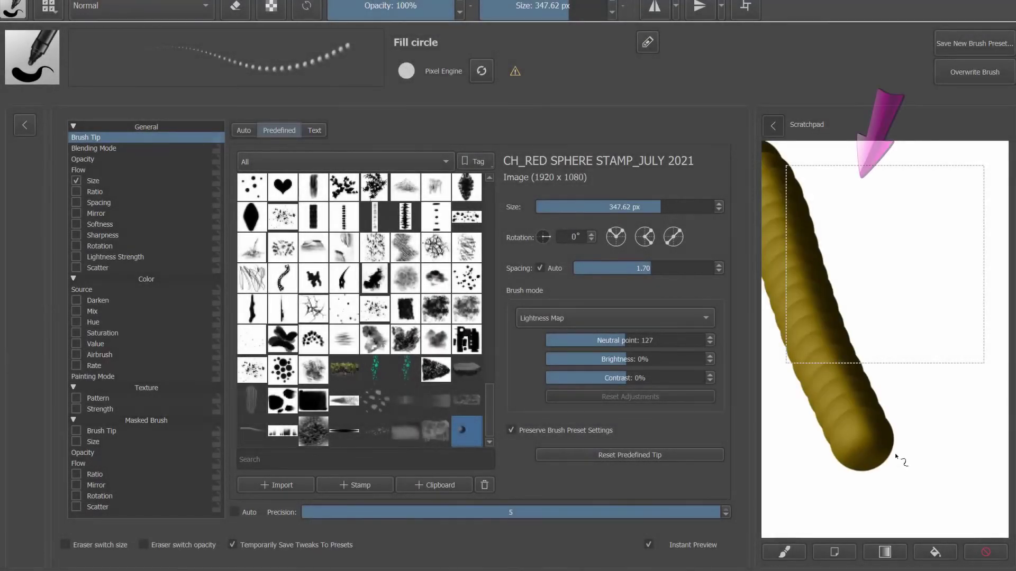
{"action": "left_click_drag", "start_coordinate": [651, 269], "coordinate": [675, 269]}
{"action": "mouse_move", "coordinate": [788, 153]}
{"action": "left_mouse_down"}
{"action": "mouse_move", "coordinate": [864, 251]}
{"action": "mouse_move", "coordinate": [956, 465]}
{"action": "left_mouse_up"}
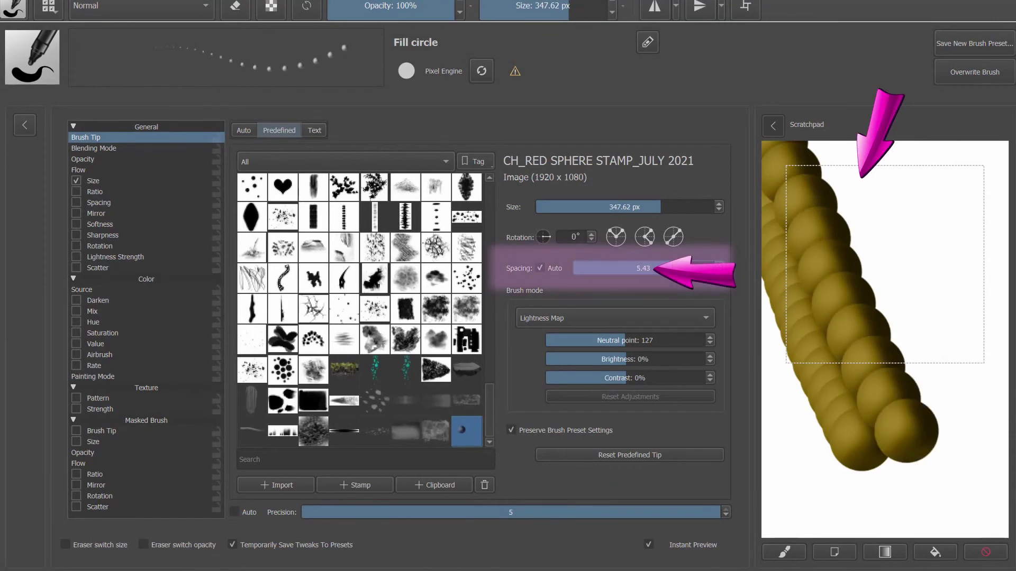
{"action": "mouse_move", "coordinate": [785, 153]}
{"action": "left_mouse_down"}
{"action": "mouse_move", "coordinate": [866, 199]}
{"action": "mouse_move", "coordinate": [994, 439]}
{"action": "left_mouse_up"}
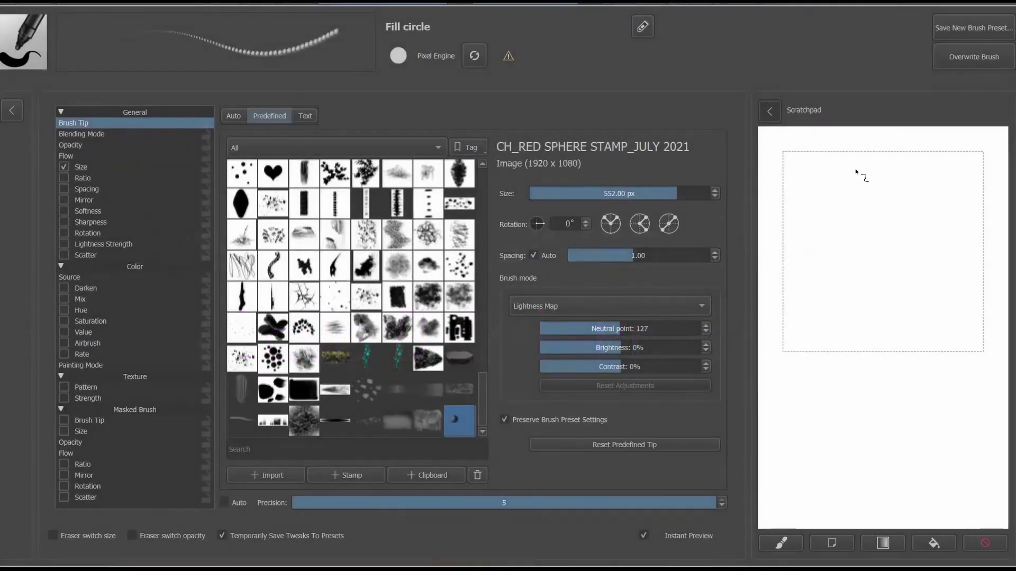
{"action": "mouse_move", "coordinate": [855, 172]}
{"action": "left_mouse_down"}
{"action": "mouse_move", "coordinate": [890, 251]}
{"action": "mouse_move", "coordinate": [897, 336]}
{"action": "mouse_move", "coordinate": [945, 425]}
{"action": "left_mouse_up"}
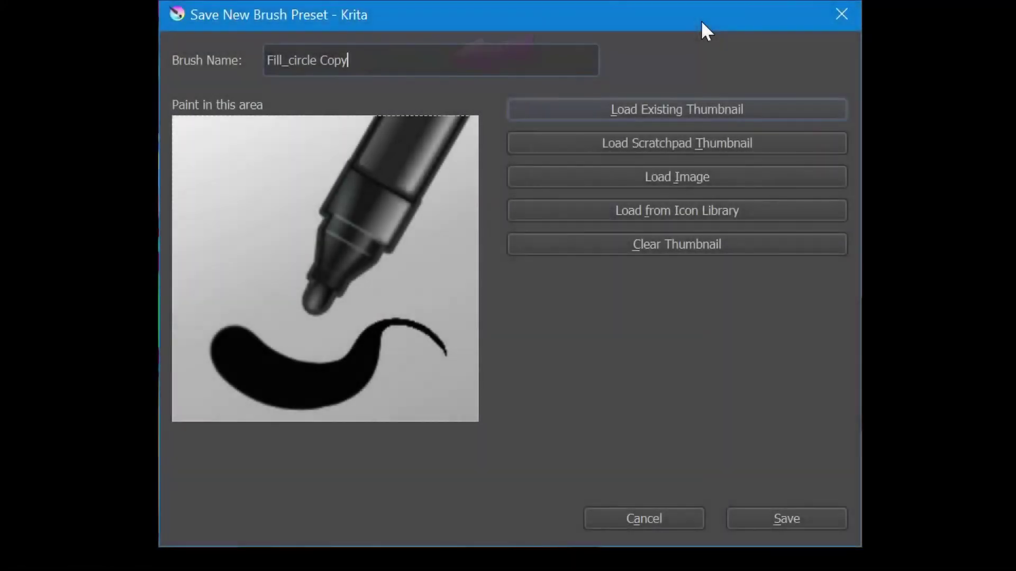
Rename the new preset to 'CH_SPHERE BRUSH JULY 2021' and bring up the preset icon library
{"action": "left_click_drag", "start_coordinate": [356, 62], "coordinate": [210, 66]}
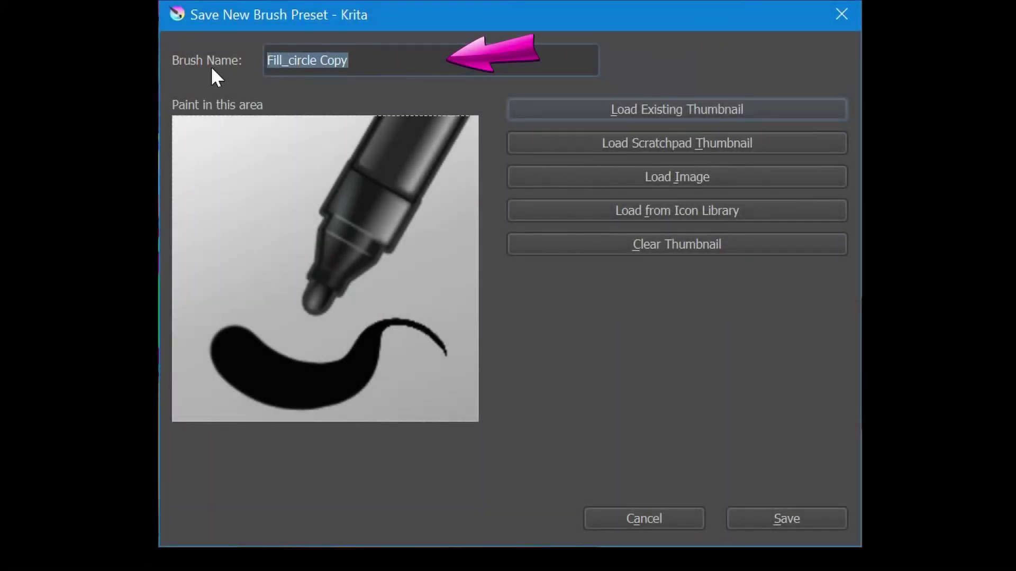
{"action": "type", "text": "CH_SPHERE BRUSH JULY 2021"}
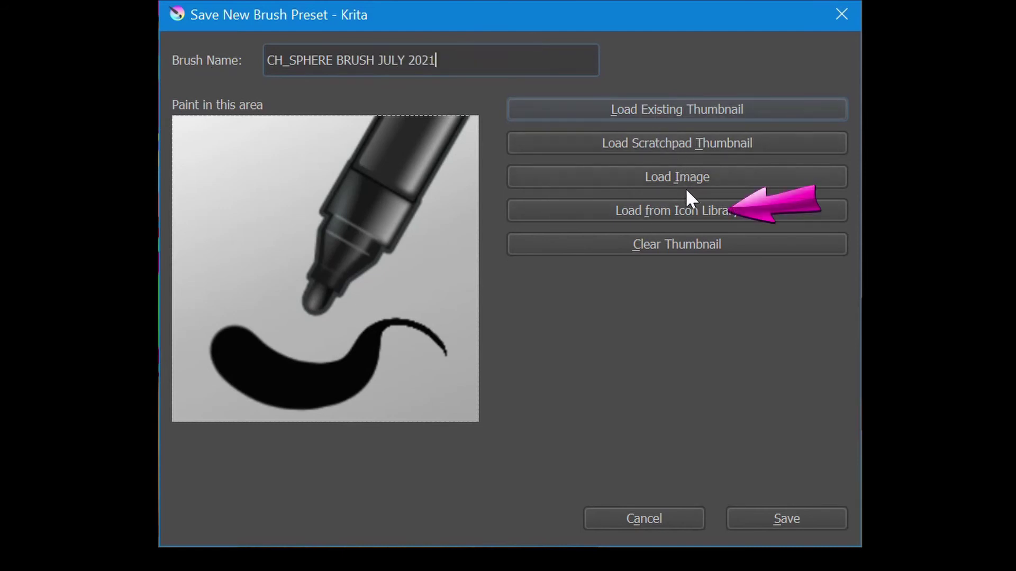
{"action": "left_click", "coordinate": [688, 210]}
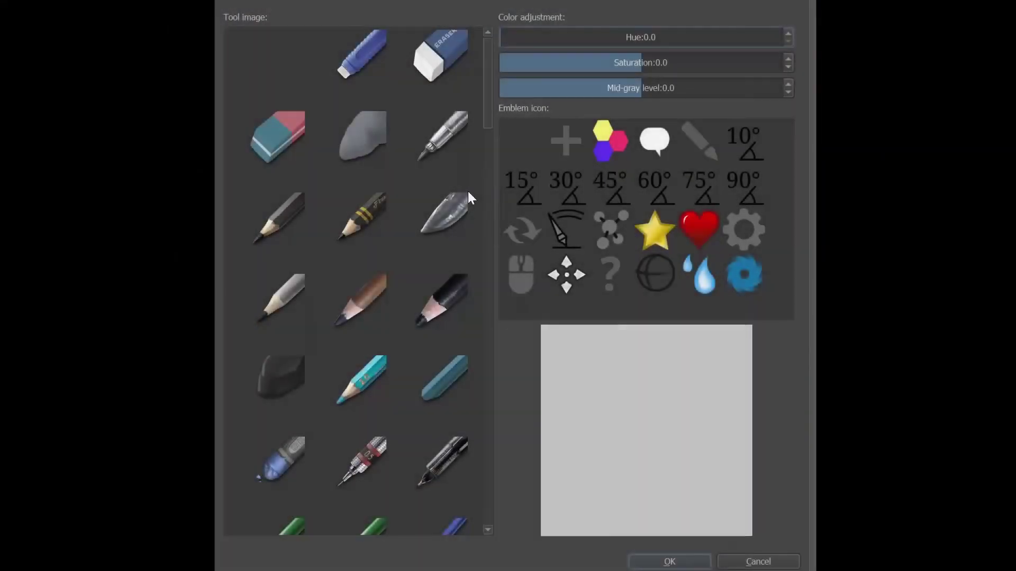
Pick the stamp image, tint it purple with hue, saturation and mid-gray, and add a red heart emblem
{"action": "mouse_move", "coordinate": [485, 112]}
{"action": "left_mouse_down"}
{"action": "mouse_move", "coordinate": [514, 215]}
{"action": "mouse_move", "coordinate": [544, 461]}
{"action": "left_mouse_up"}
{"action": "left_click", "coordinate": [370, 335]}
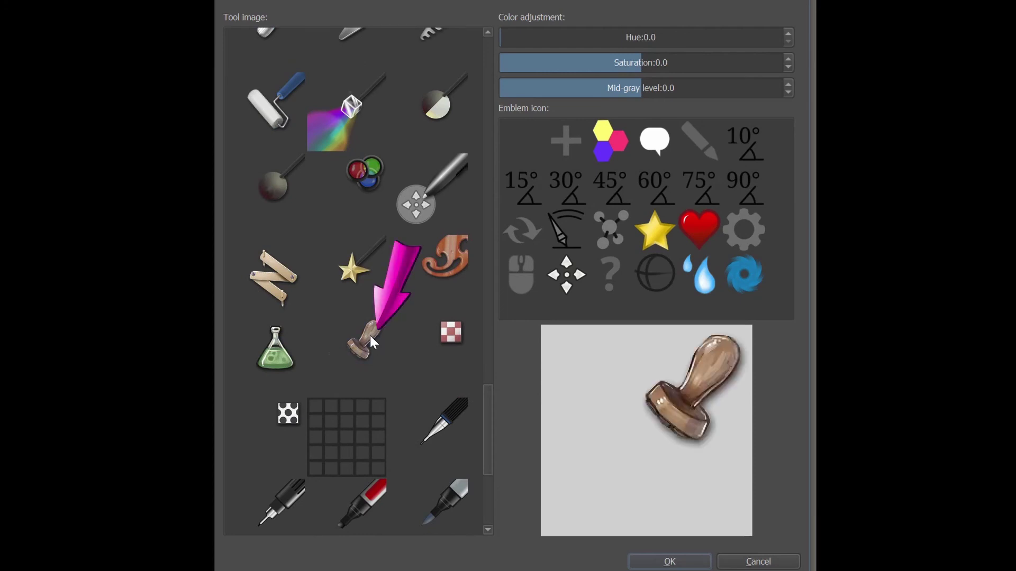
{"action": "left_click_drag", "start_coordinate": [641, 95], "coordinate": [589, 96]}
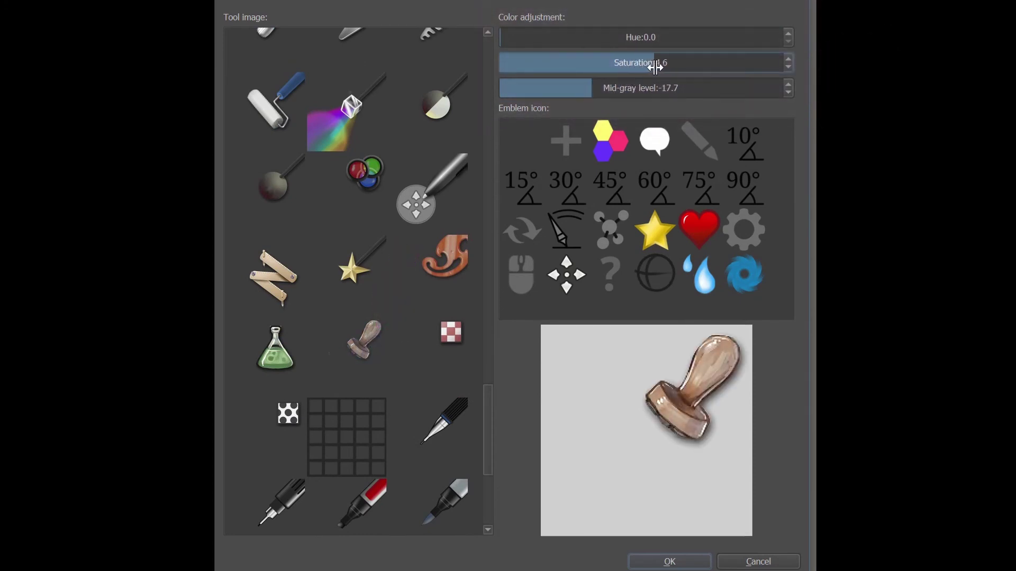
{"action": "left_click_drag", "start_coordinate": [655, 67], "coordinate": [670, 62]}
{"action": "left_click_drag", "start_coordinate": [510, 35], "coordinate": [713, 46]}
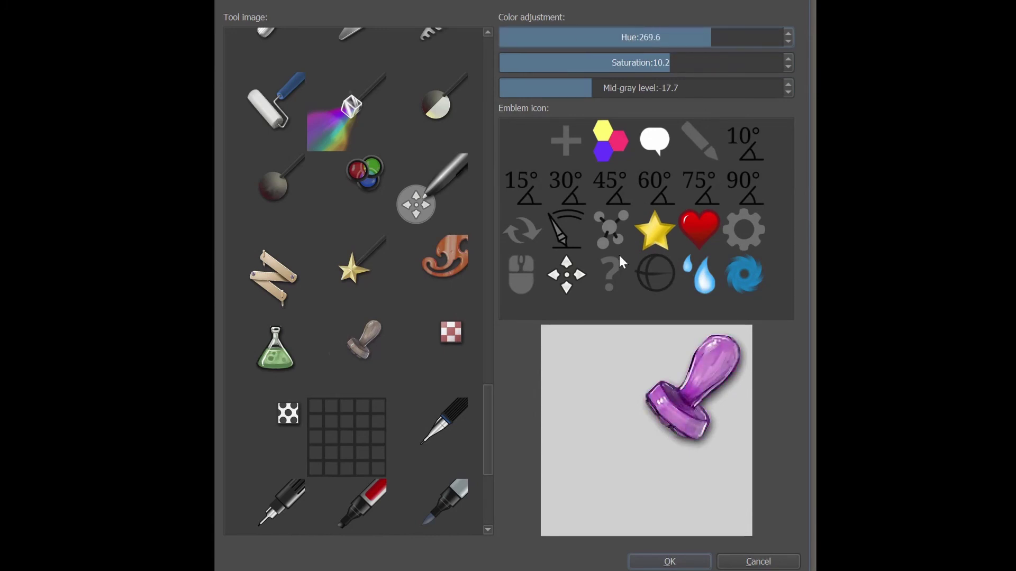
{"action": "left_click", "coordinate": [701, 231]}
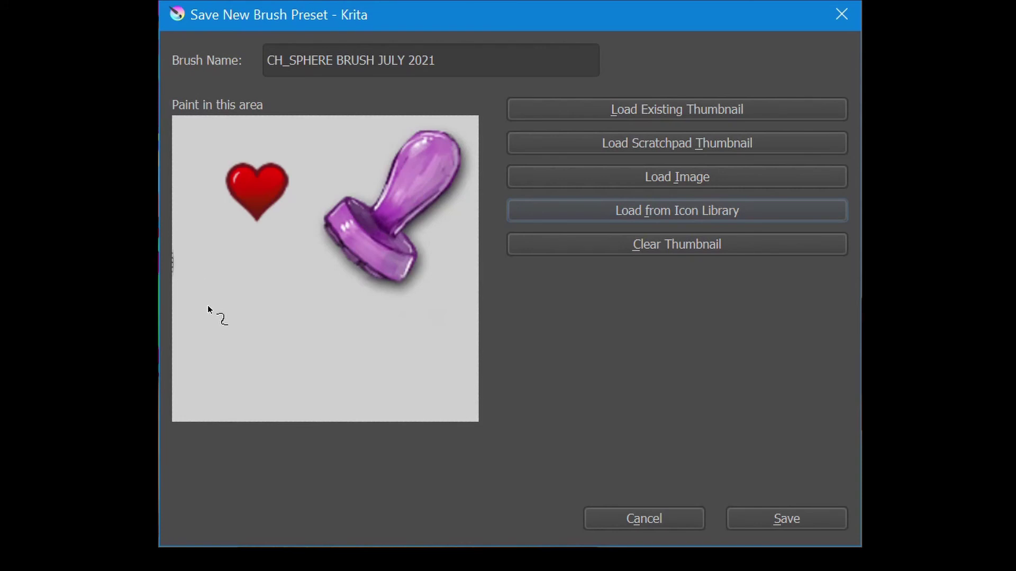
Sweep an orange stroke across the thumbnail's lower half and save the CH_SPHERE BRUSH JULY 2021 preset
{"action": "mouse_move", "coordinate": [211, 311]}
{"action": "left_mouse_down"}
{"action": "mouse_move", "coordinate": [266, 365]}
{"action": "mouse_move", "coordinate": [453, 466]}
{"action": "mouse_move", "coordinate": [542, 487]}
{"action": "mouse_move", "coordinate": [619, 487]}
{"action": "left_mouse_up"}
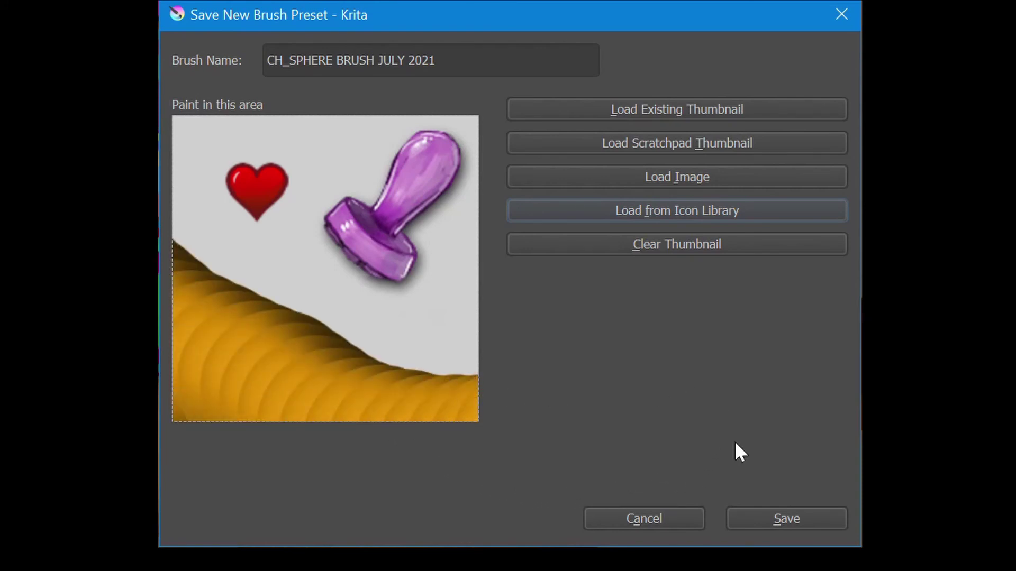
{"action": "left_click", "coordinate": [784, 519]}
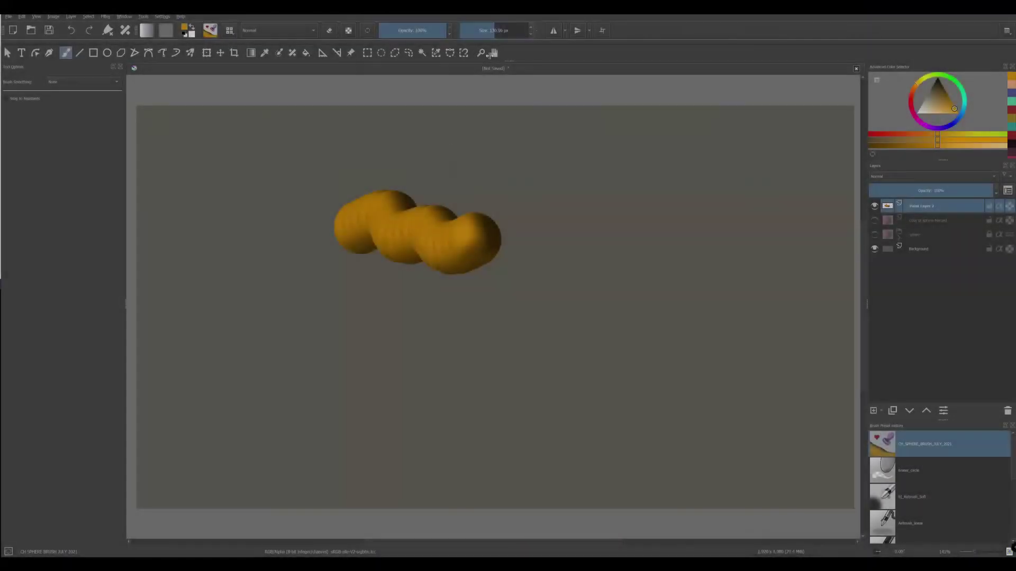
Paint three wavy test strokes on the canvas in orange, green, then red
{"action": "left_click_drag", "start_coordinate": [445, 161], "coordinate": [563, 200]}
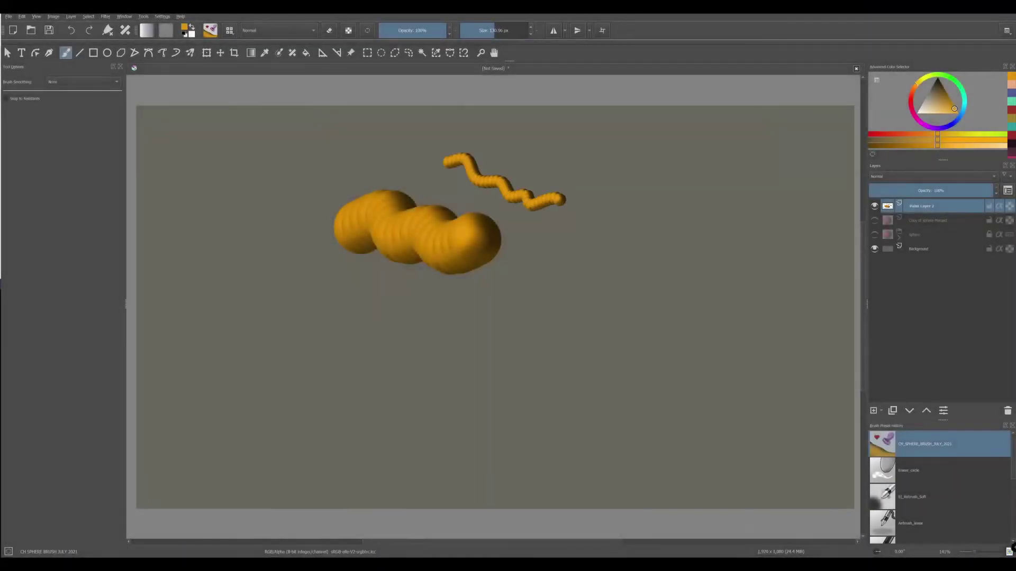
{"action": "left_click_drag", "start_coordinate": [503, 245], "coordinate": [625, 227]}
{"action": "left_click_drag", "start_coordinate": [540, 148], "coordinate": [681, 198]}
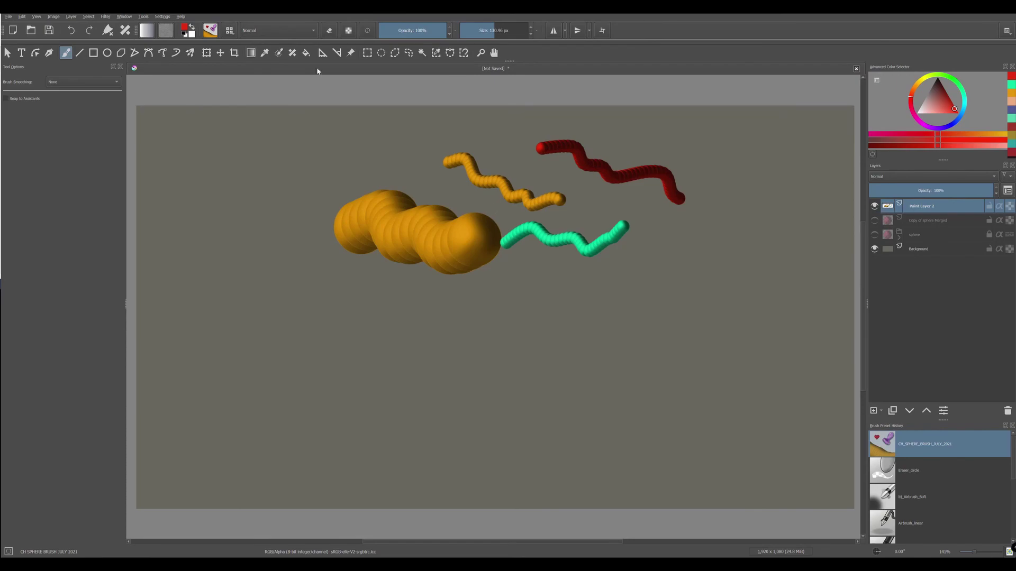